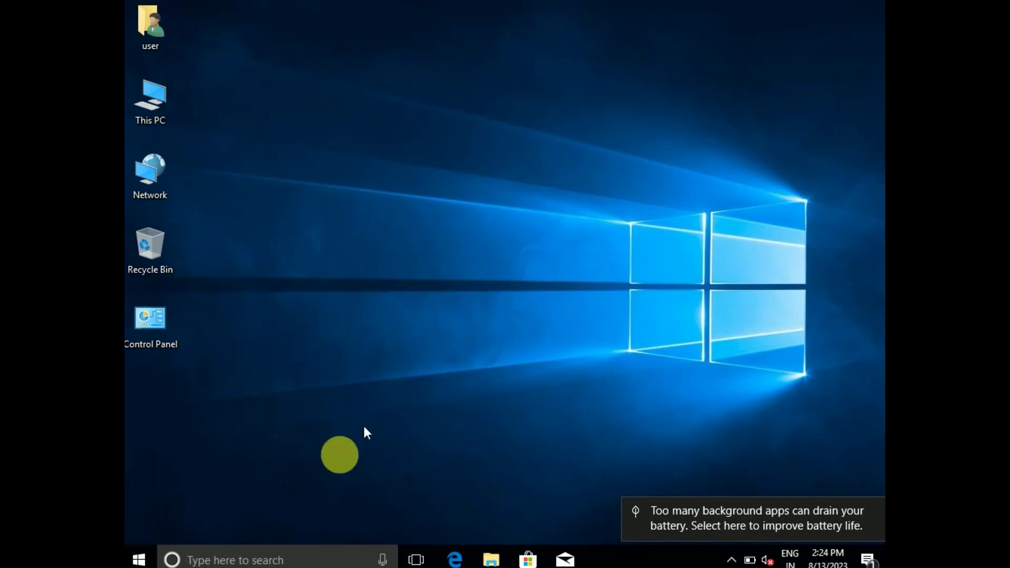
# Search Windows for 'advanced opt' and open Change advanced startup options in Settings
pyautogui.click(227, 559)
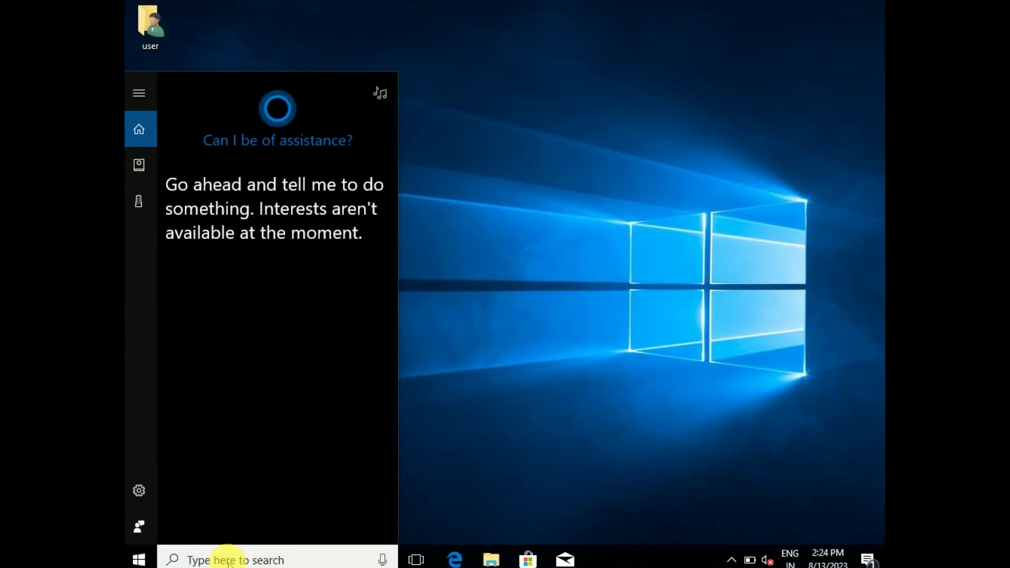
pyautogui.write('a')
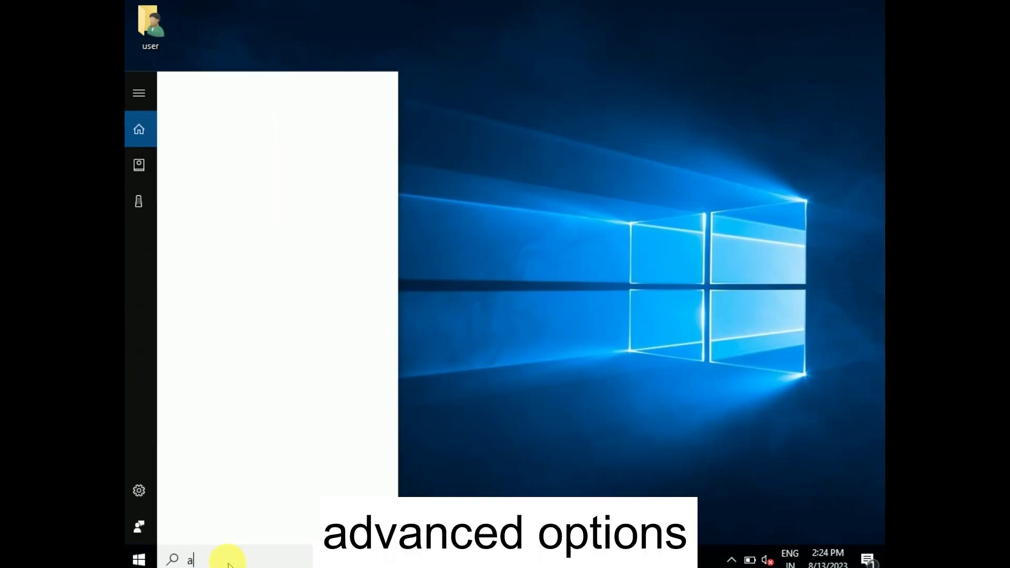
pyautogui.write('dvanced opt')
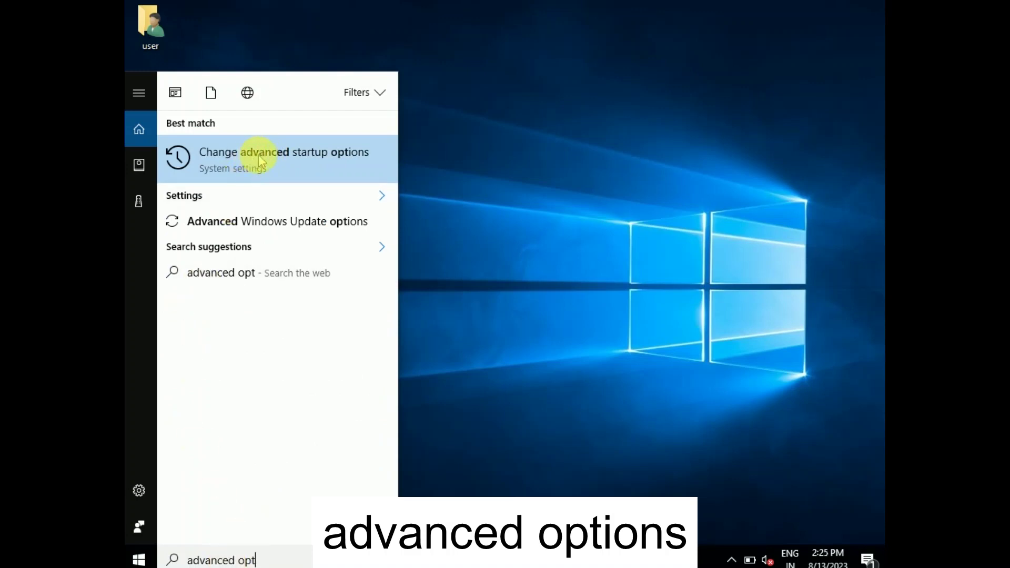
pyautogui.click(287, 159)
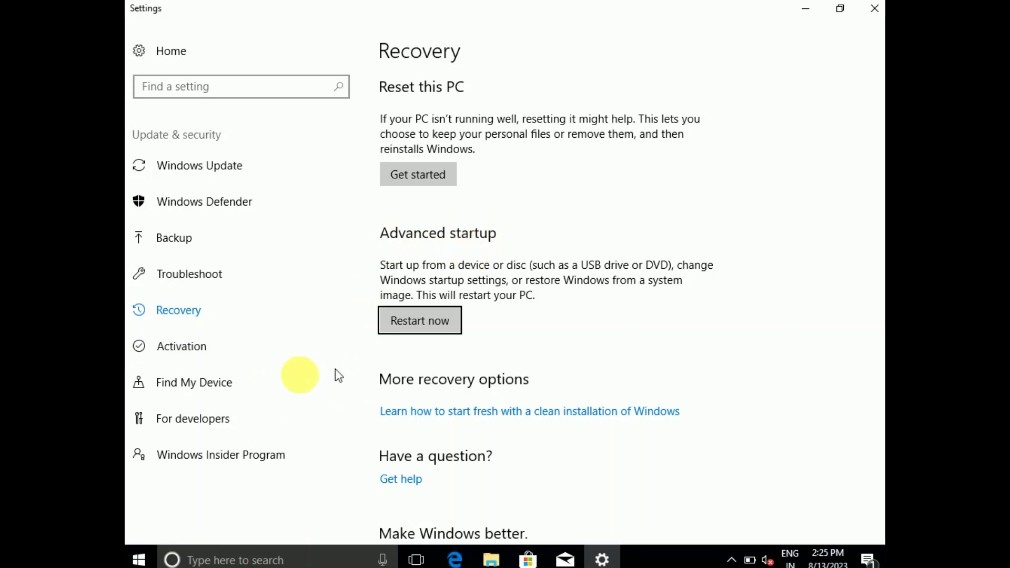
# Restart into advanced startup and launch Command Prompt via Troubleshoot > Advanced options
pyautogui.click(430, 328)
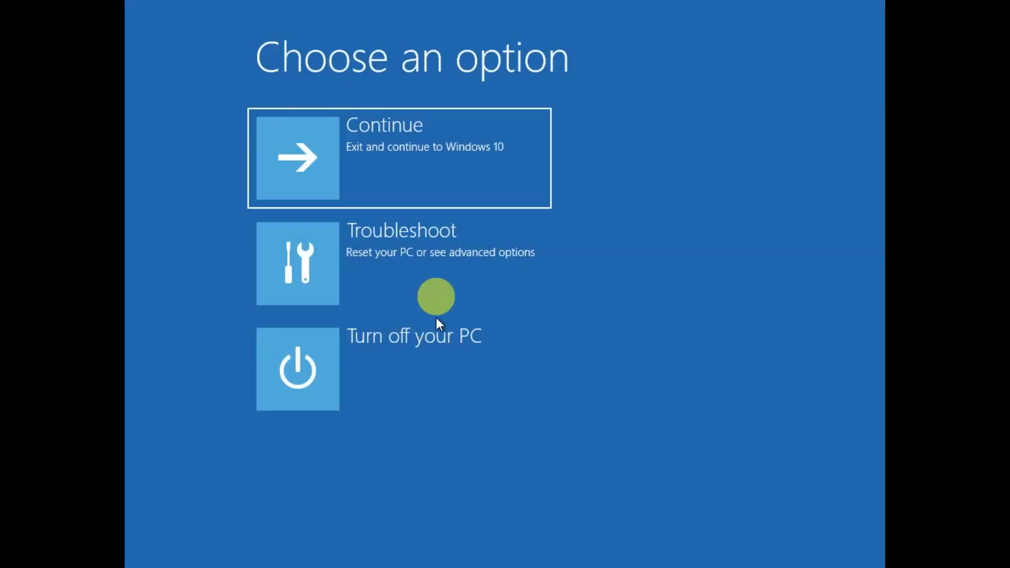
pyautogui.click(387, 264)
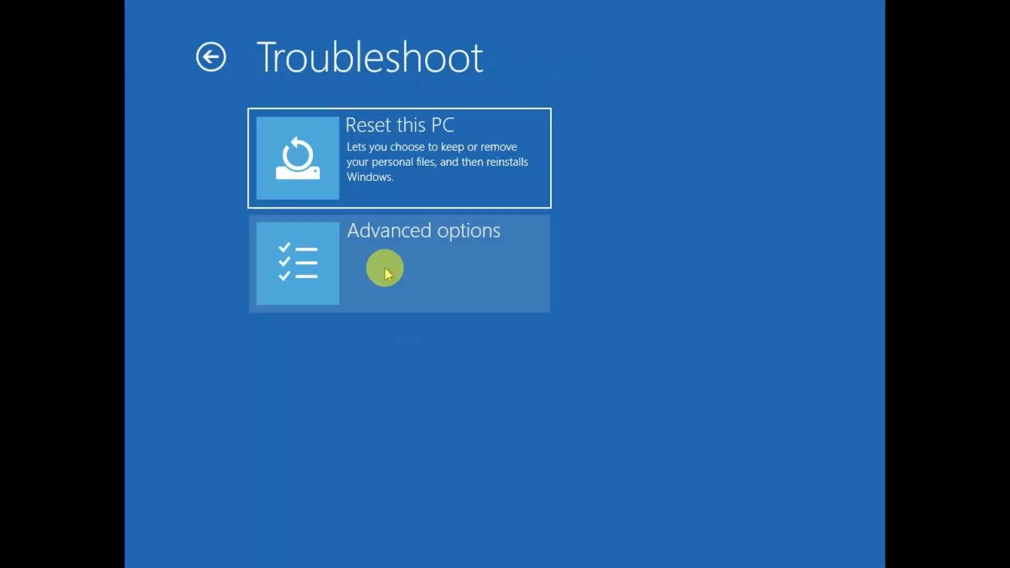
pyautogui.click(446, 260)
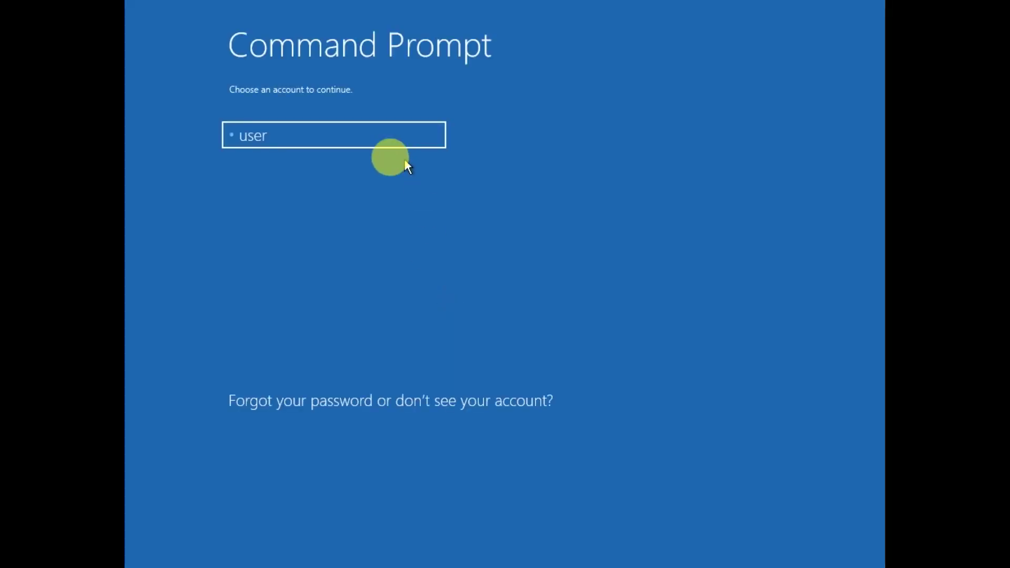
pyautogui.click(368, 139)
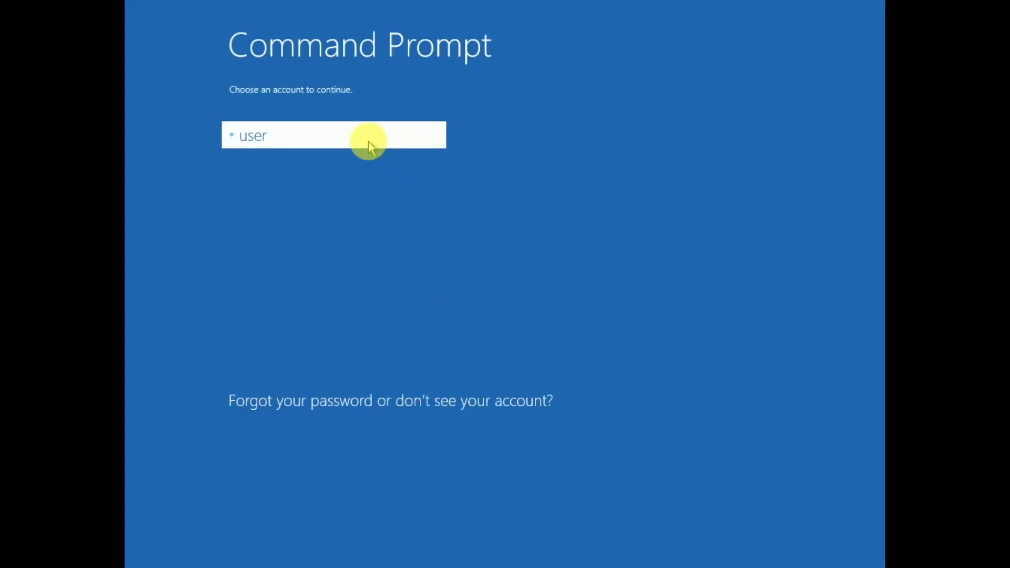
# Sign in with the account password and run sfc /scannow, which cannot complete the operation
pyautogui.write('•••••••')
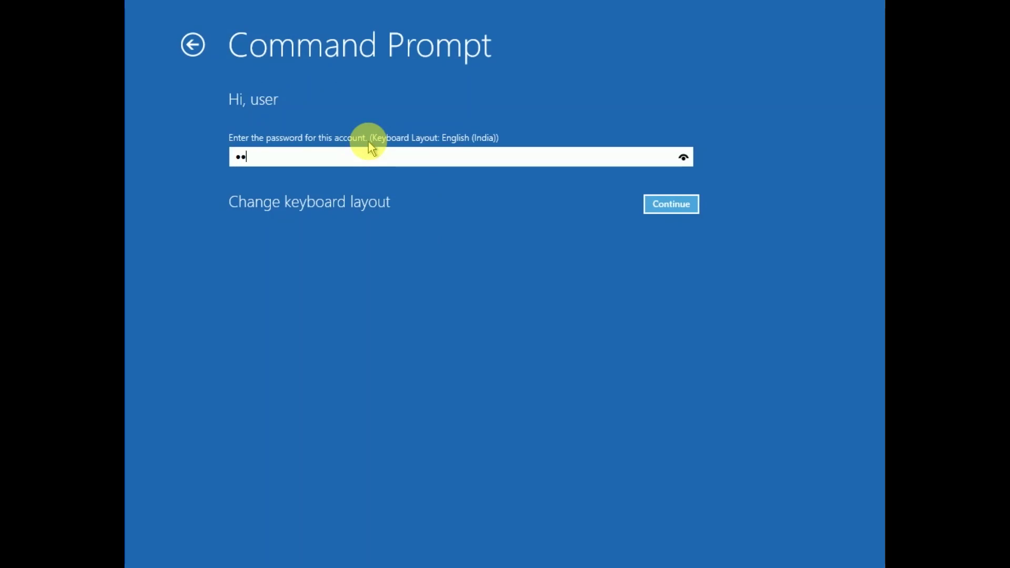
pyautogui.write('•')
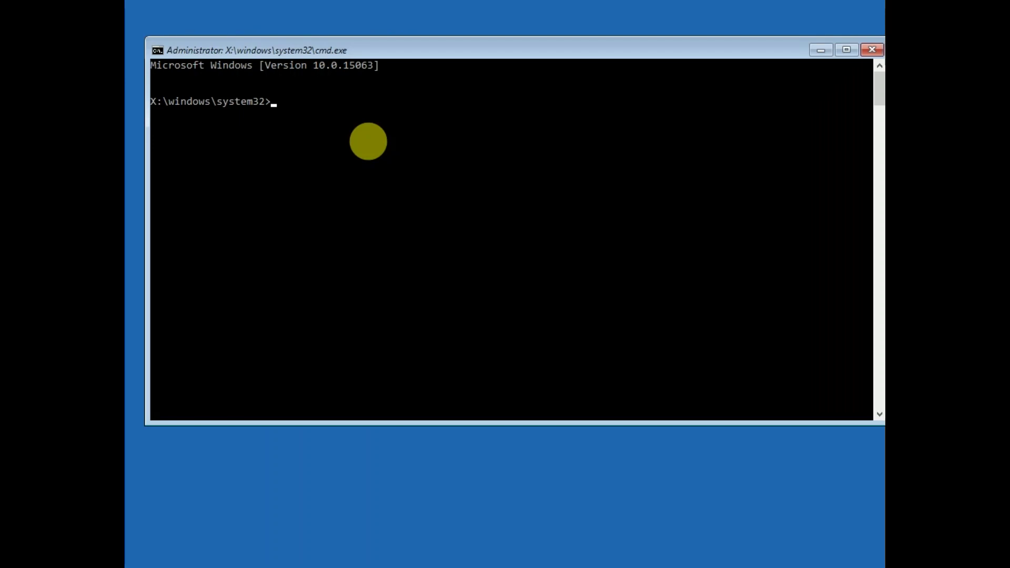
pyautogui.write('sf')
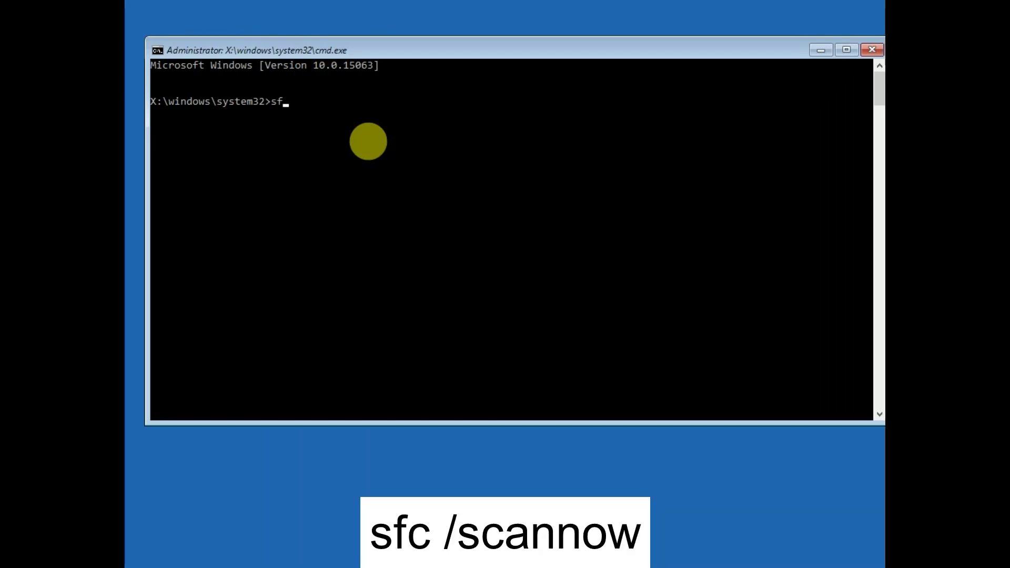
pyautogui.write('c /scannow')
pyautogui.press('Return')
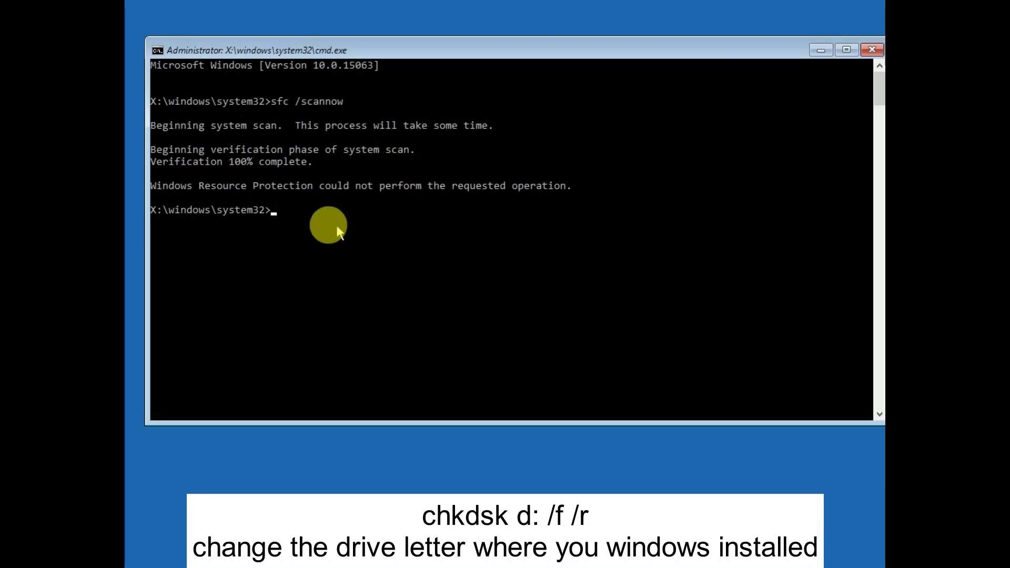
# Run chkdsk d: /f /r, which reports no file system problems and 0 KB bad sectors
pyautogui.click(290, 213)
pyautogui.write('c')
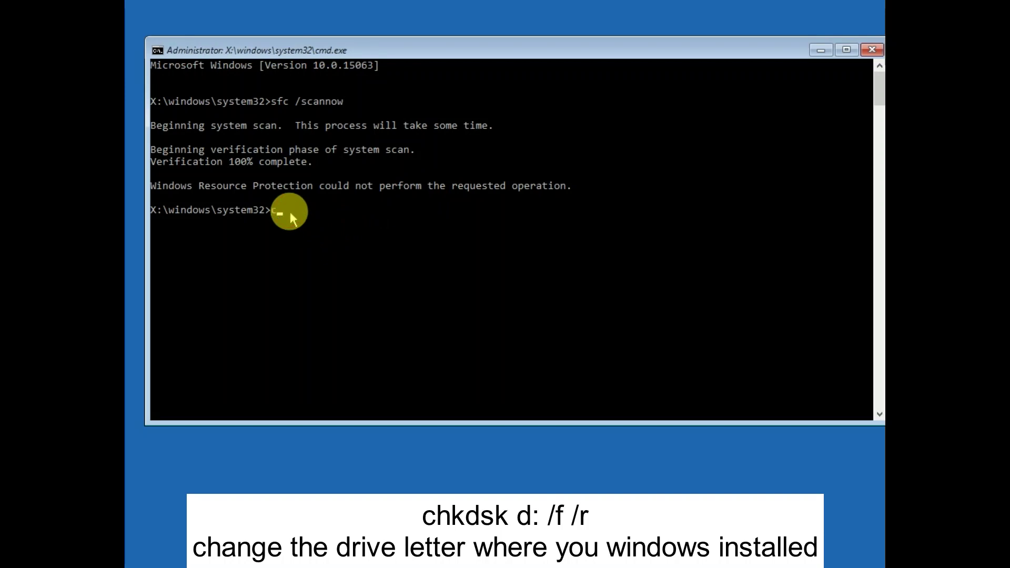
pyautogui.write('hkdsk')
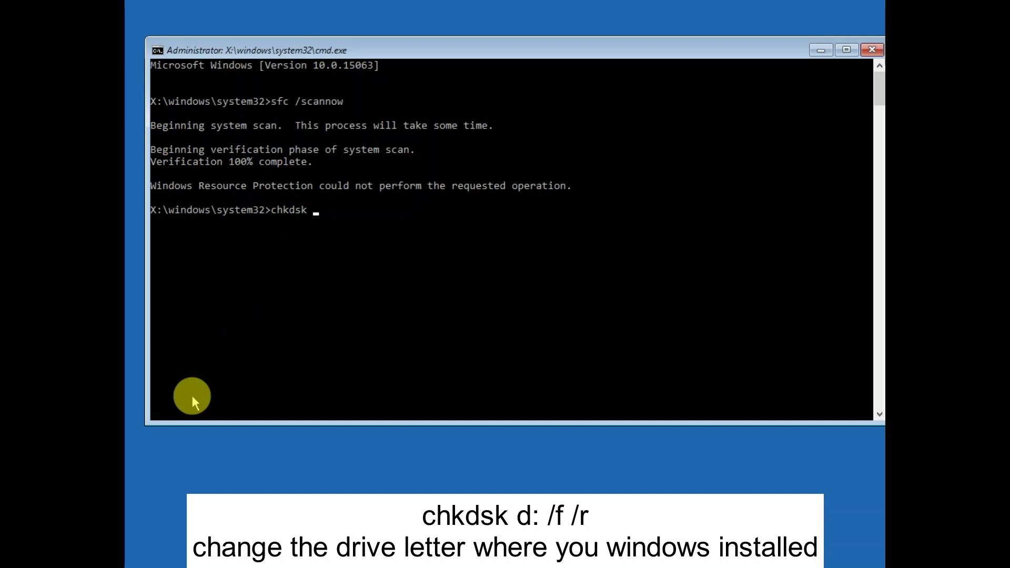
pyautogui.write('d: /f /r')
pyautogui.press('Return')
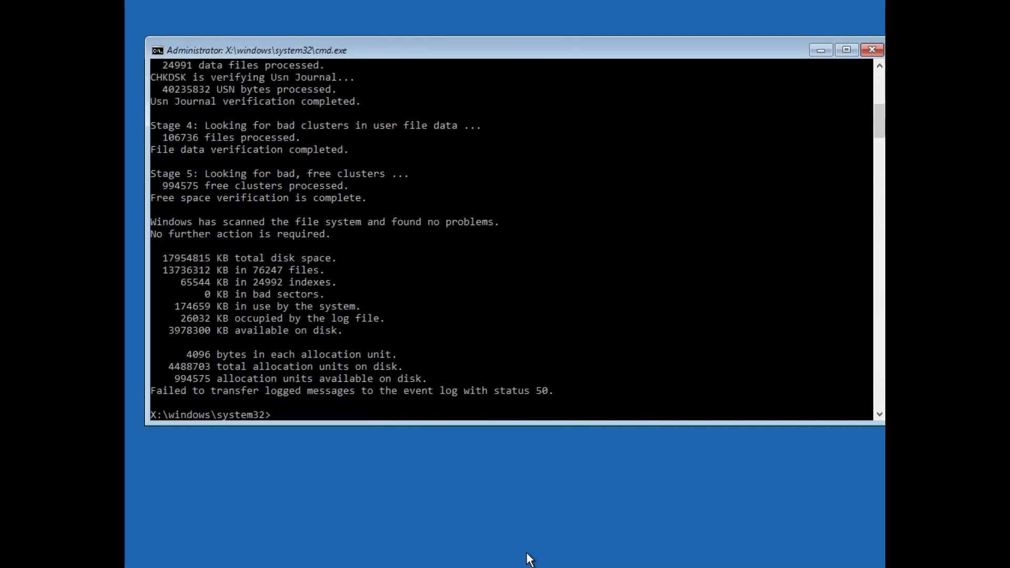
pyautogui.click(275, 414)
# Exit Command Prompt and launch System Restore from Advanced options; no restore points exist
pyautogui.write('ex')
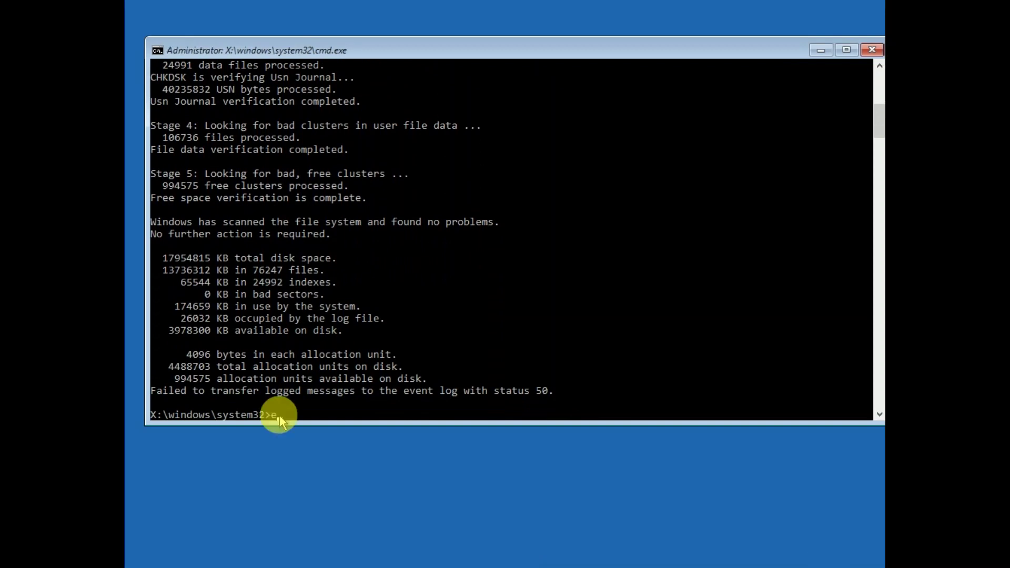
pyautogui.write('it')
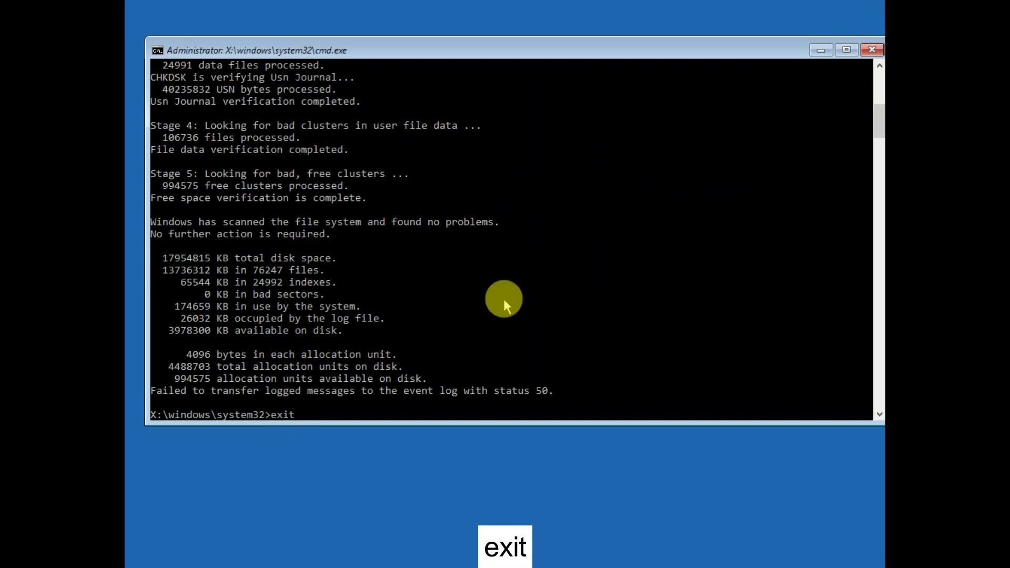
pyautogui.press('Return')
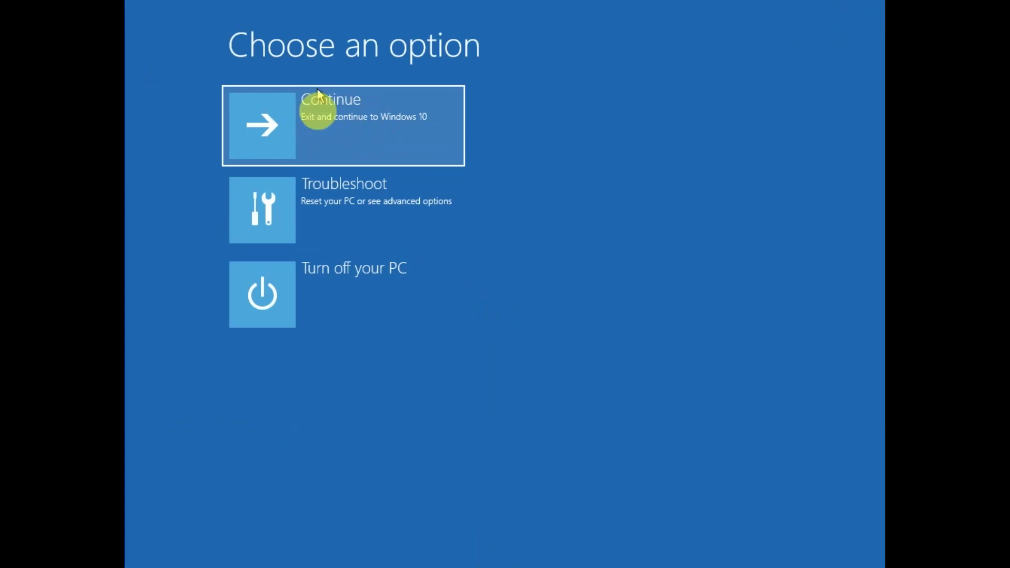
pyautogui.click(332, 213)
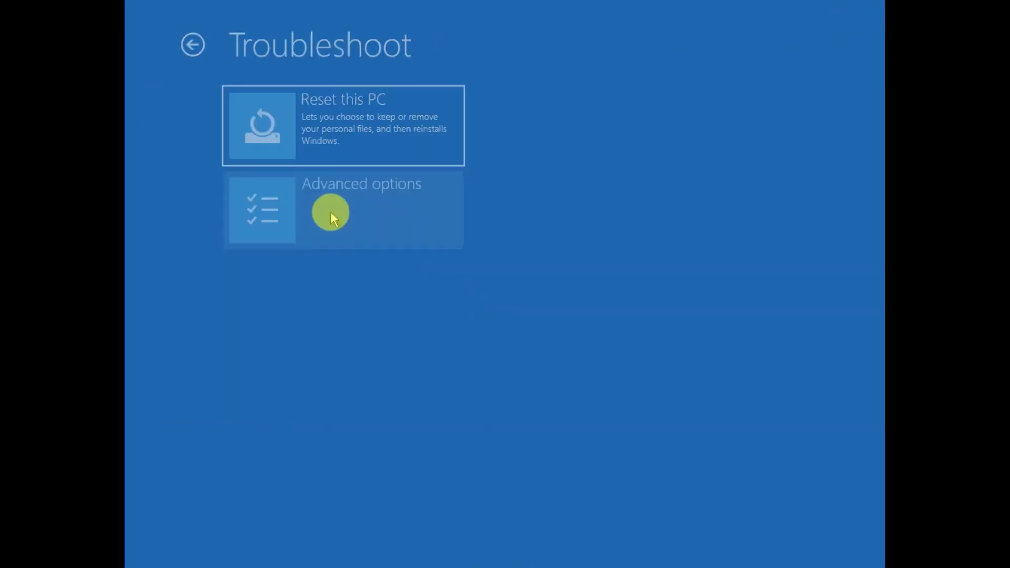
pyautogui.click(331, 215)
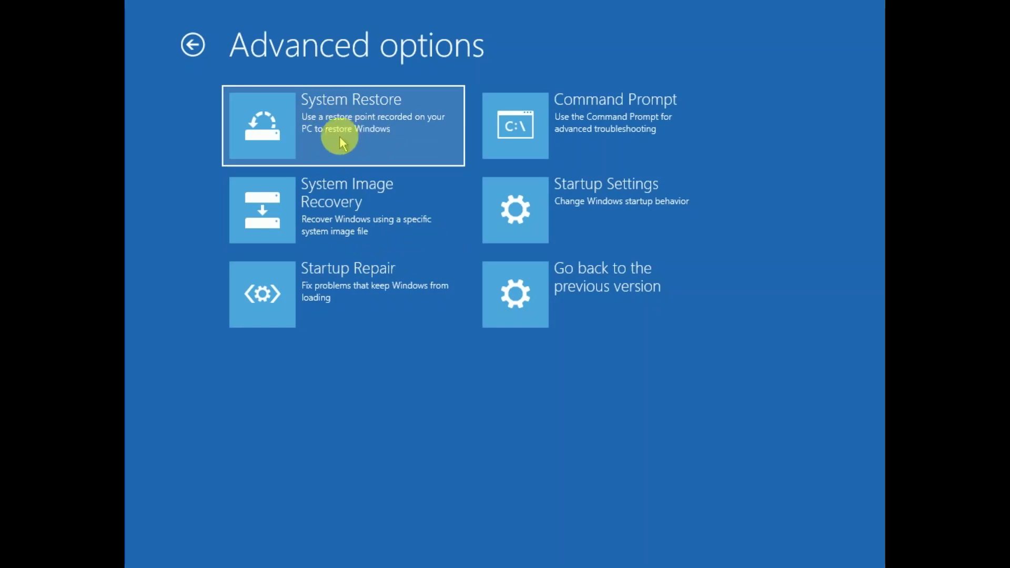
pyautogui.click(313, 133)
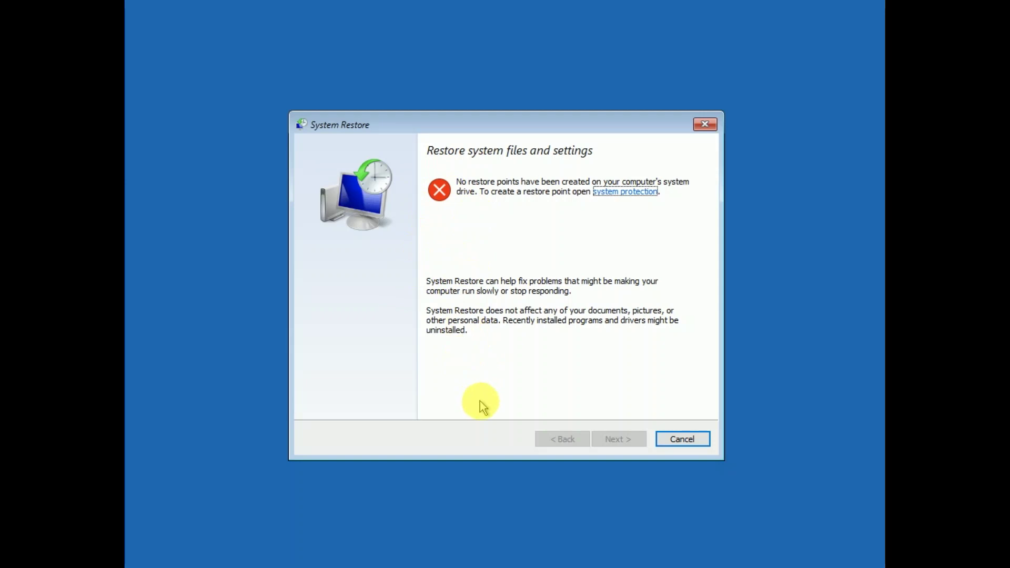
# Cancel System Restore and run Reset this PC with Keep my files; it fails for lack of space
pyautogui.click(682, 440)
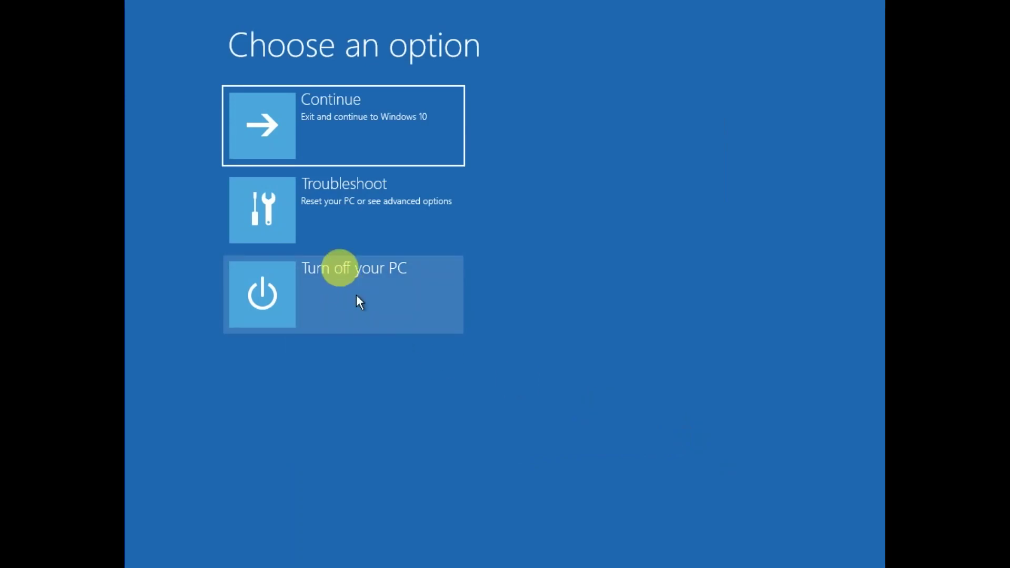
pyautogui.click(352, 225)
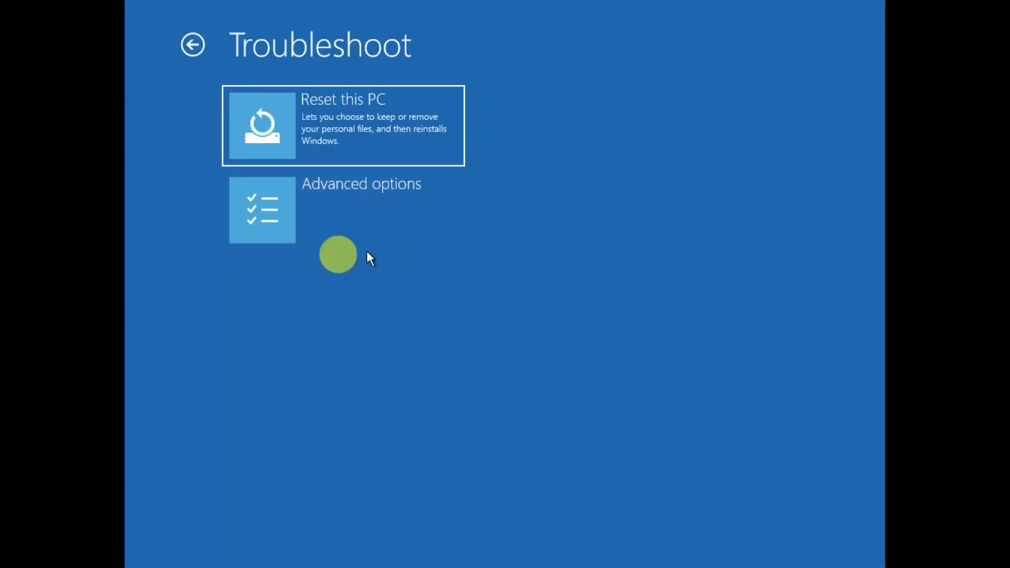
pyautogui.click(350, 142)
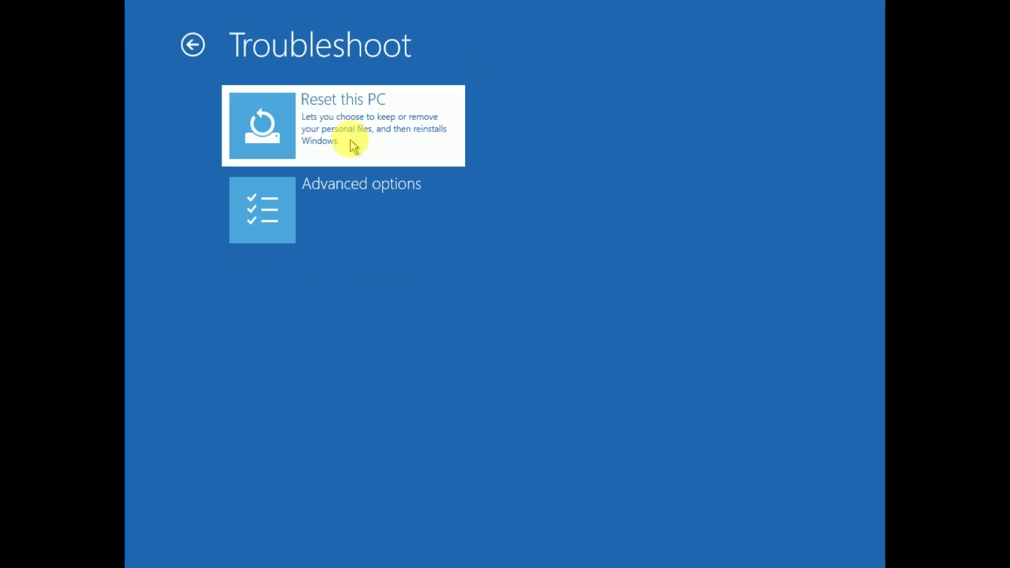
pyautogui.click(358, 137)
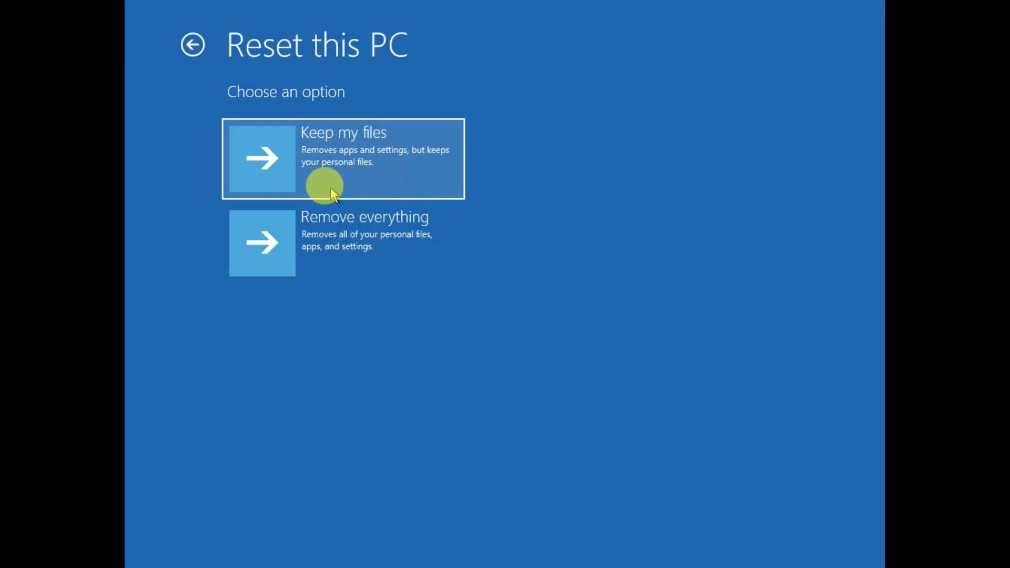
pyautogui.click(373, 171)
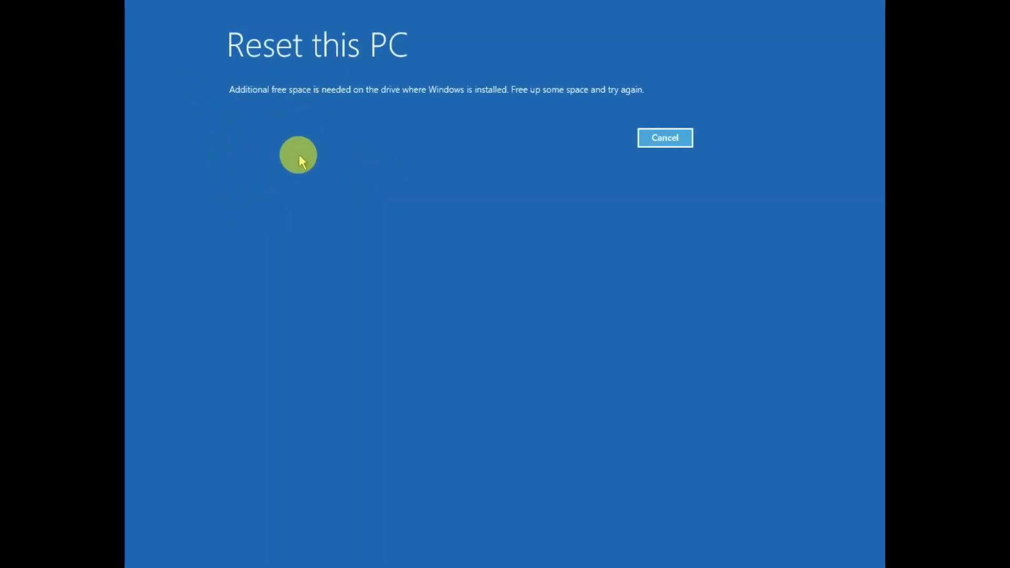
# Cancel the Reset this PC insufficient-free-space error screen
pyautogui.click(640, 142)
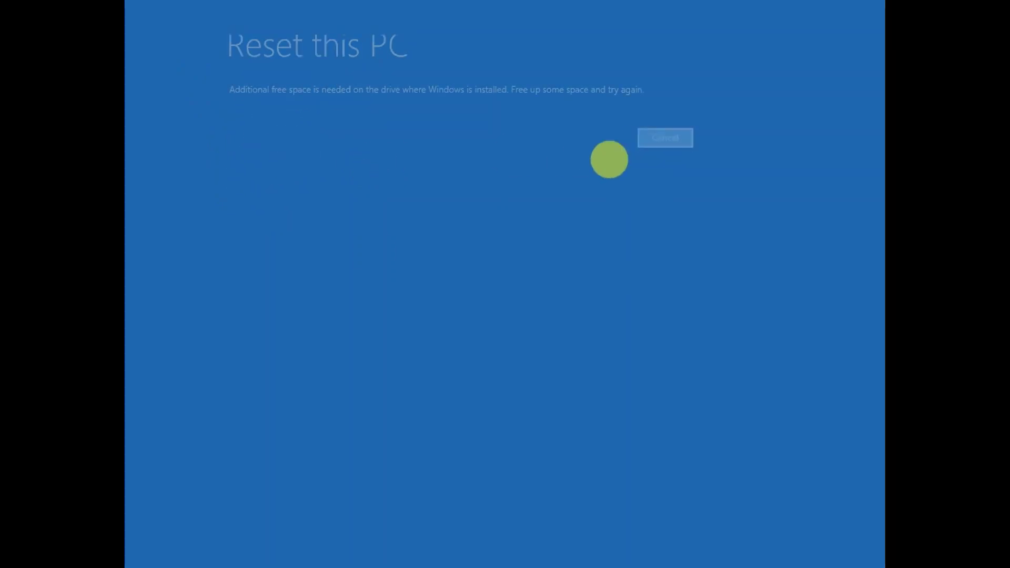